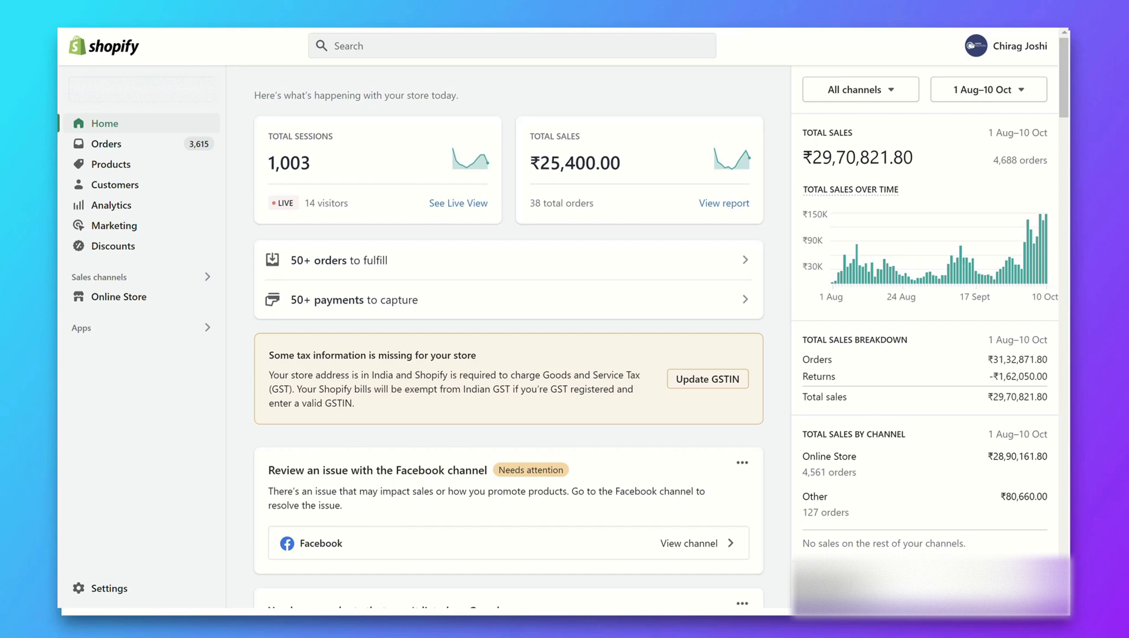
Go to Settings > Payments and open Add payment methods
left_click(104, 588)
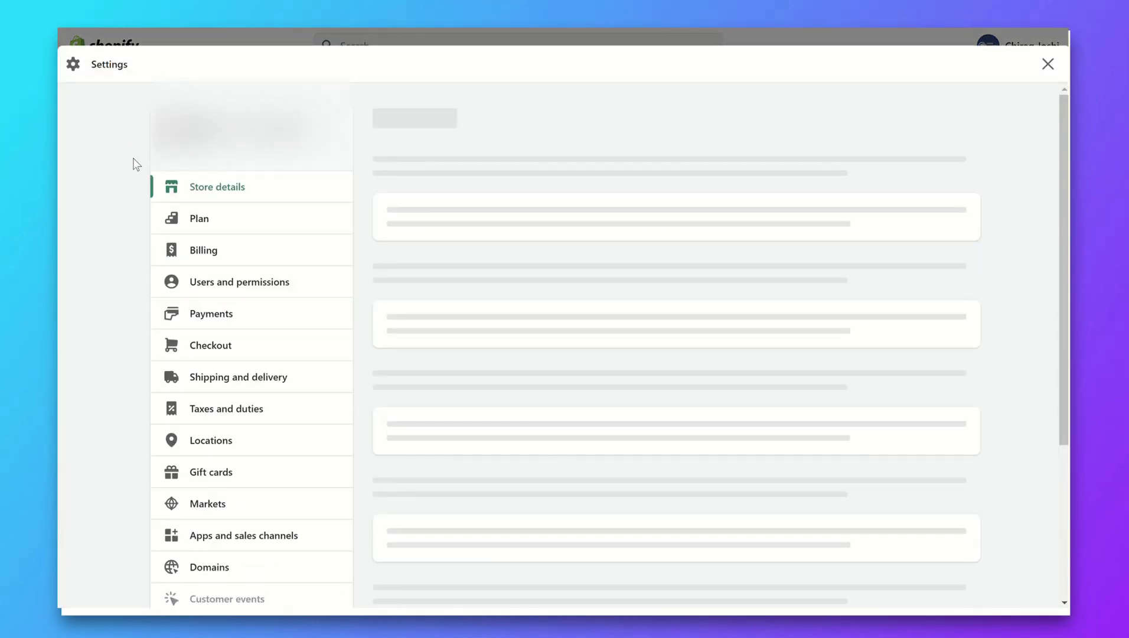
left_click(279, 316)
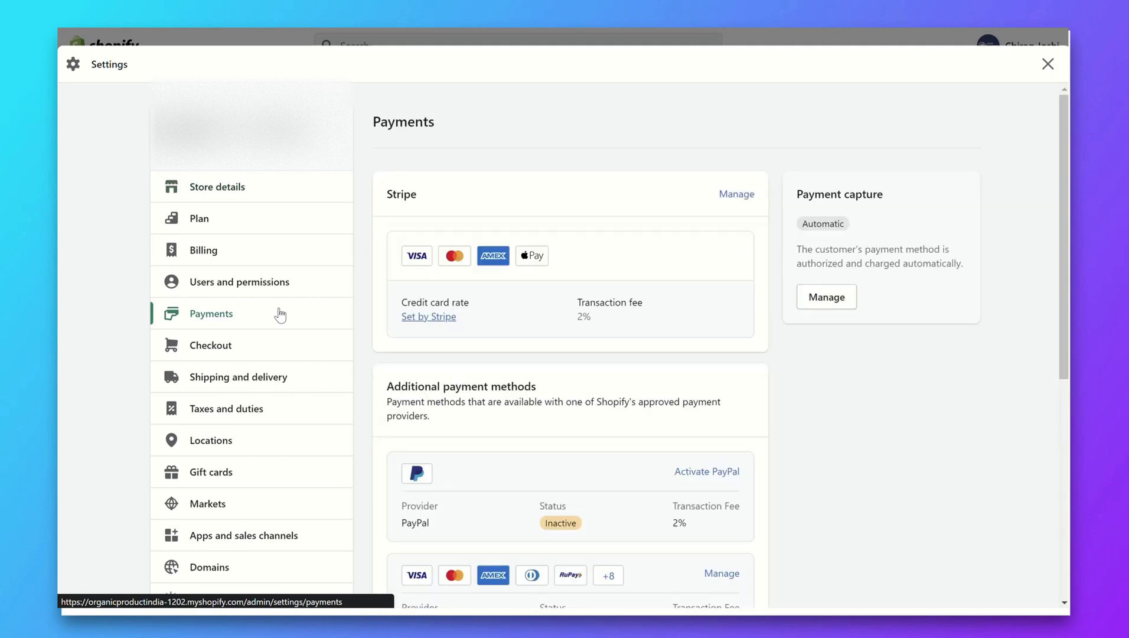
scroll(615, 246, "down", 5)
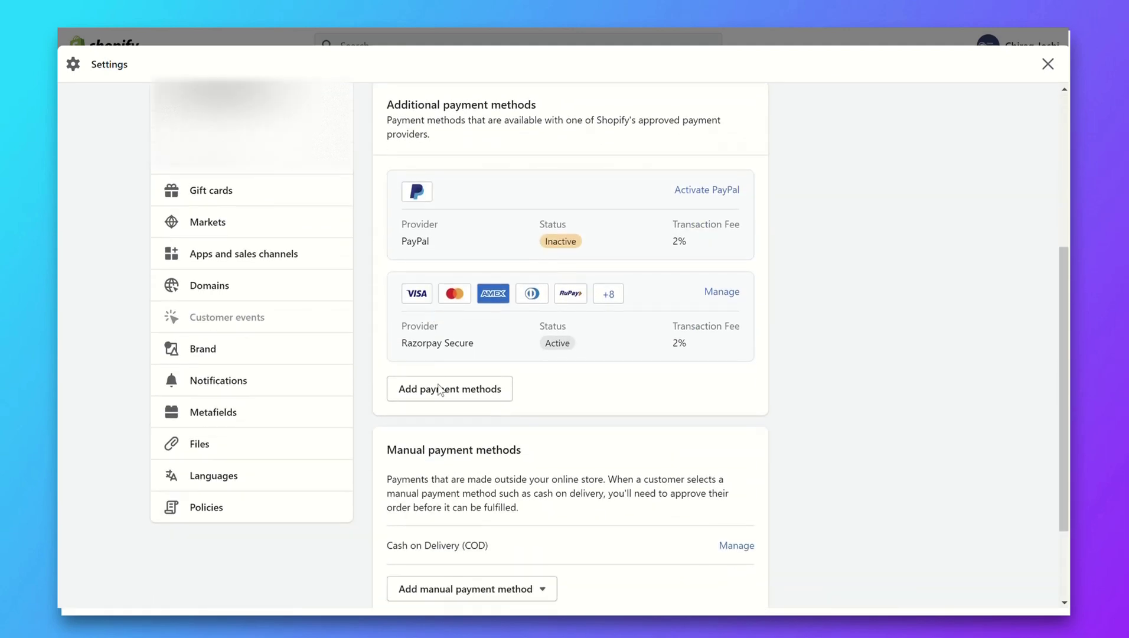
scroll(466, 395, "down", 1)
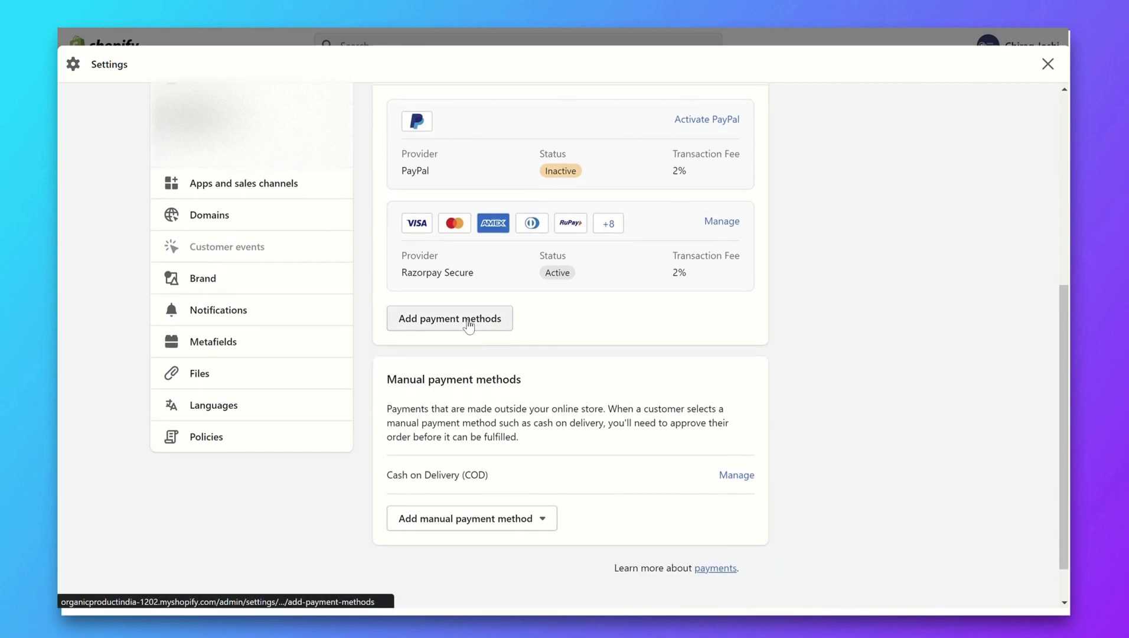
left_click(467, 322)
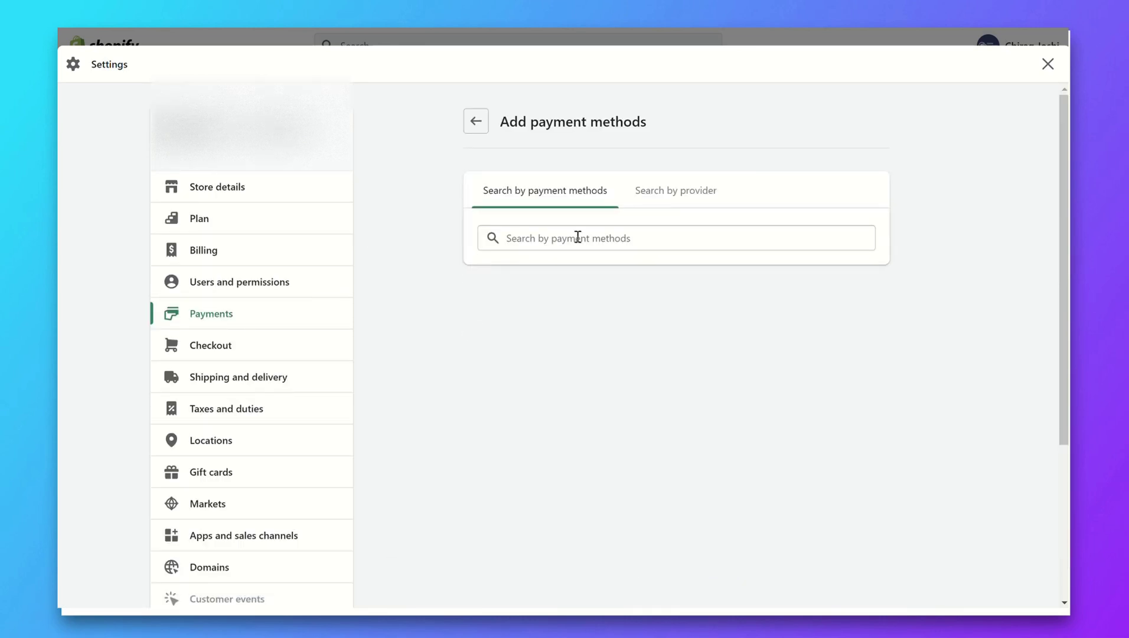
Filter payment methods for Paytm and activate the Paytm Payment Gateway provider
left_click(577, 237)
type("paytm")
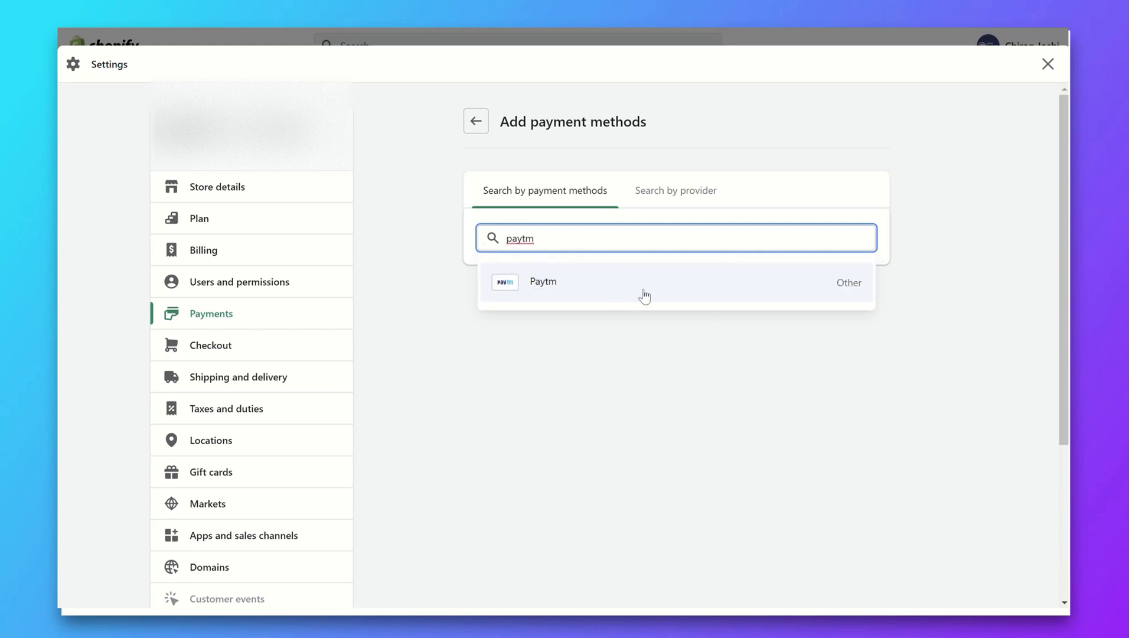
left_click(567, 288)
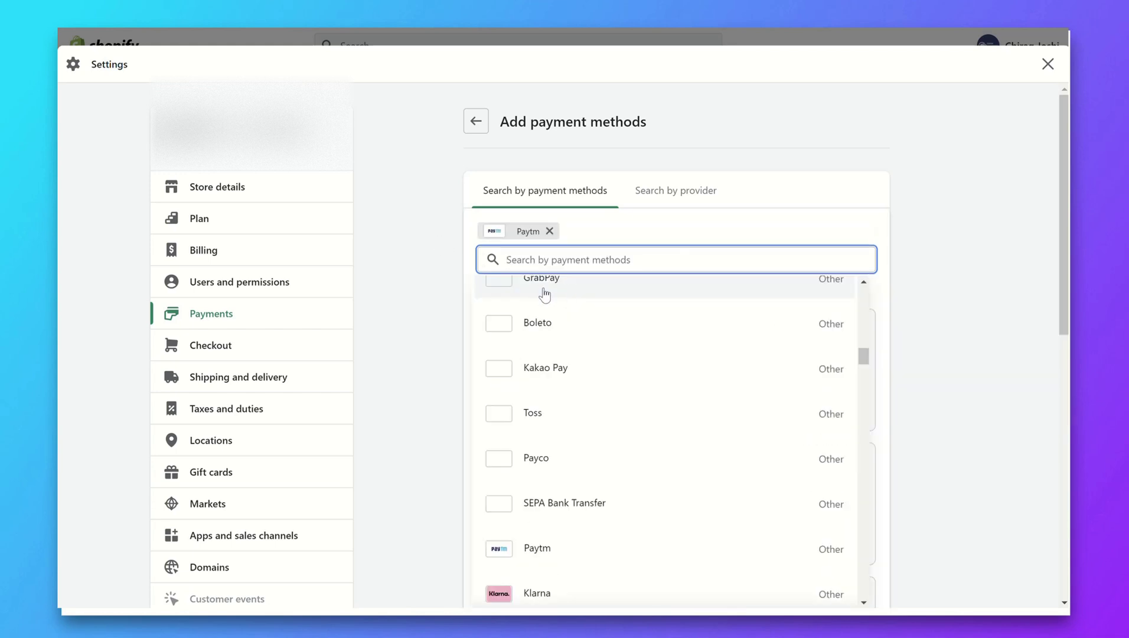
left_click(431, 254)
scroll(532, 307, "down", 1)
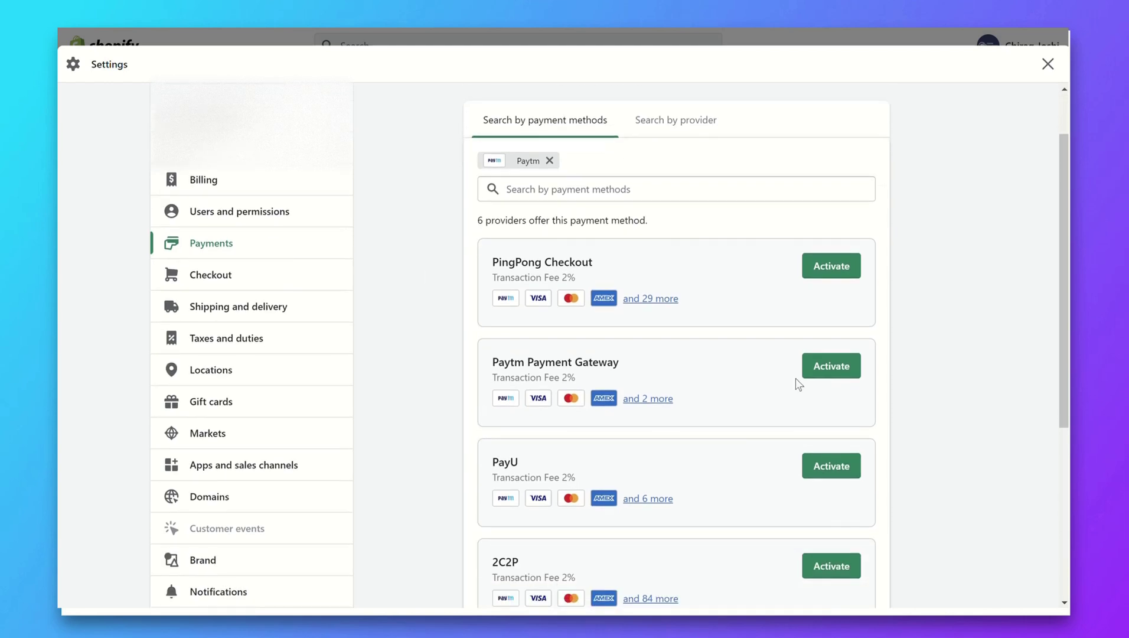
left_click(841, 369)
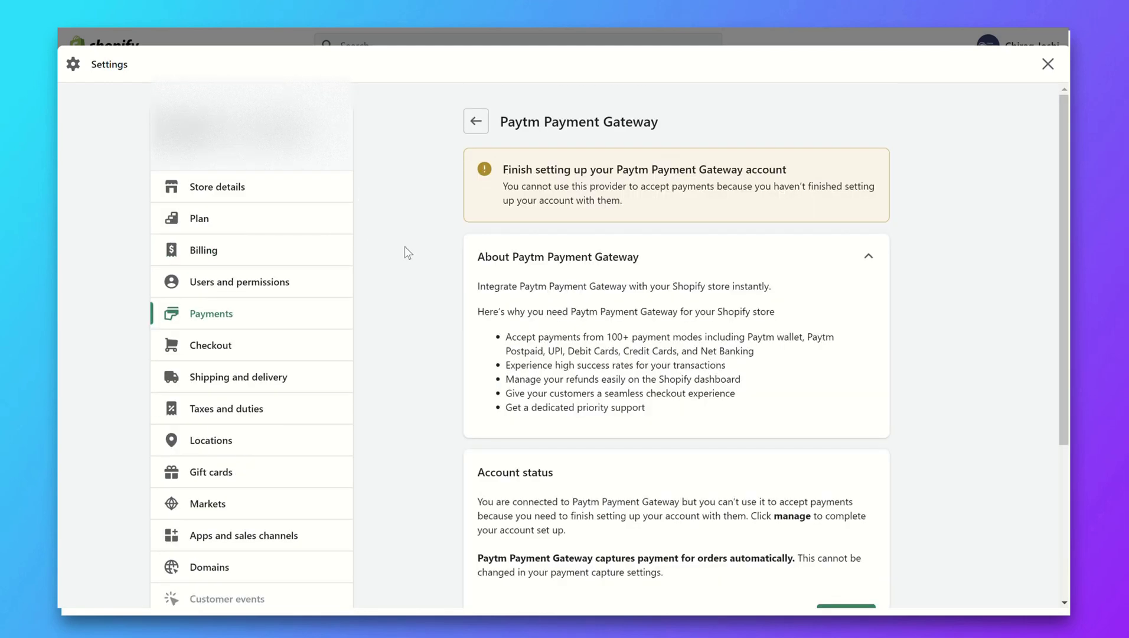
Use Manage under Account status to continue the Paytm account setup
scroll(764, 186, "down", 3)
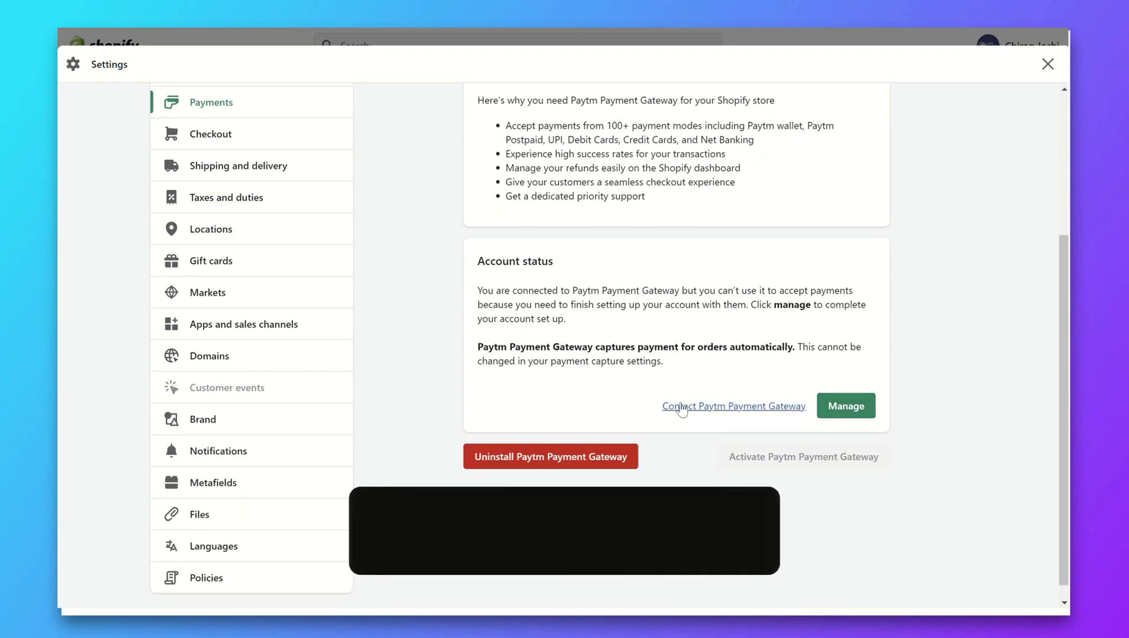
left_click(846, 406)
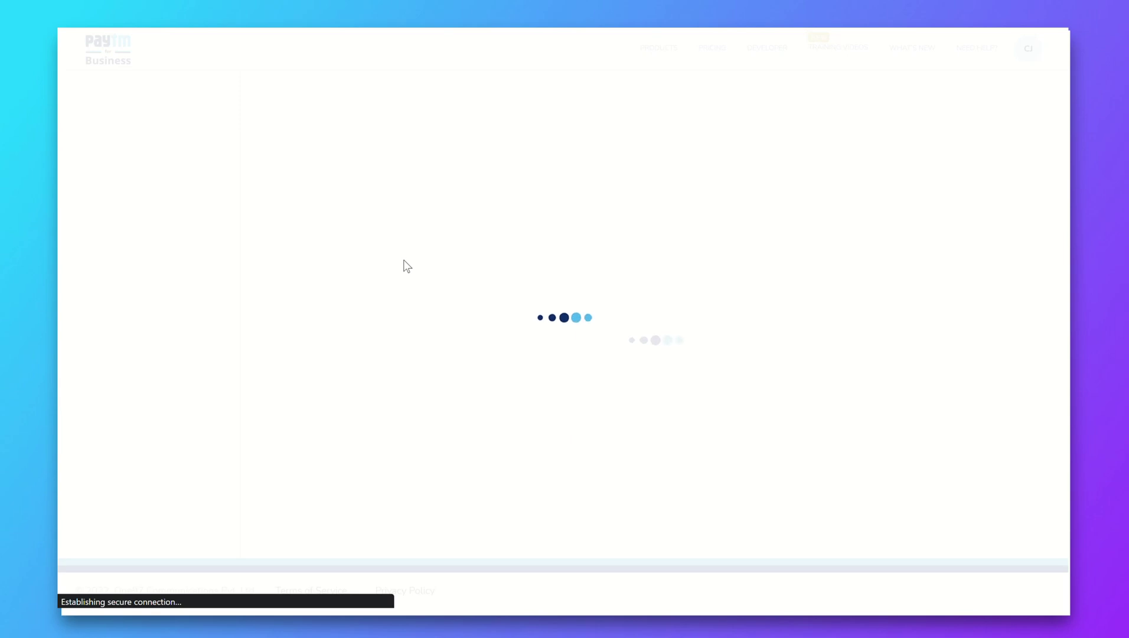
Set Business Type to Proprietorship and Business Category to Retail and Shopping
left_click(473, 237)
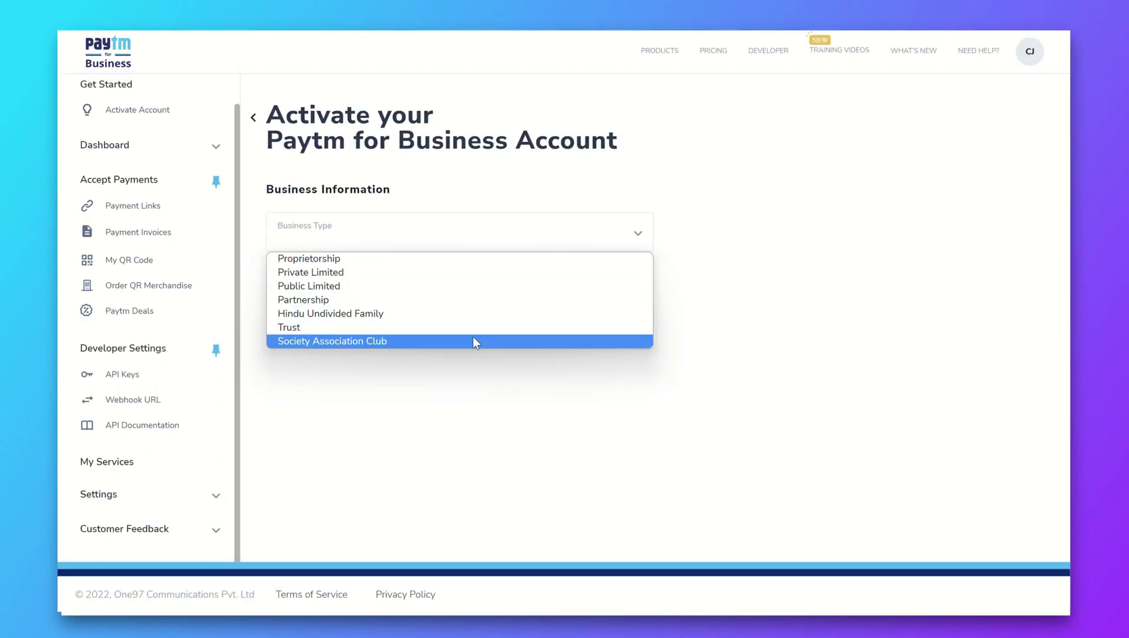
left_click(500, 262)
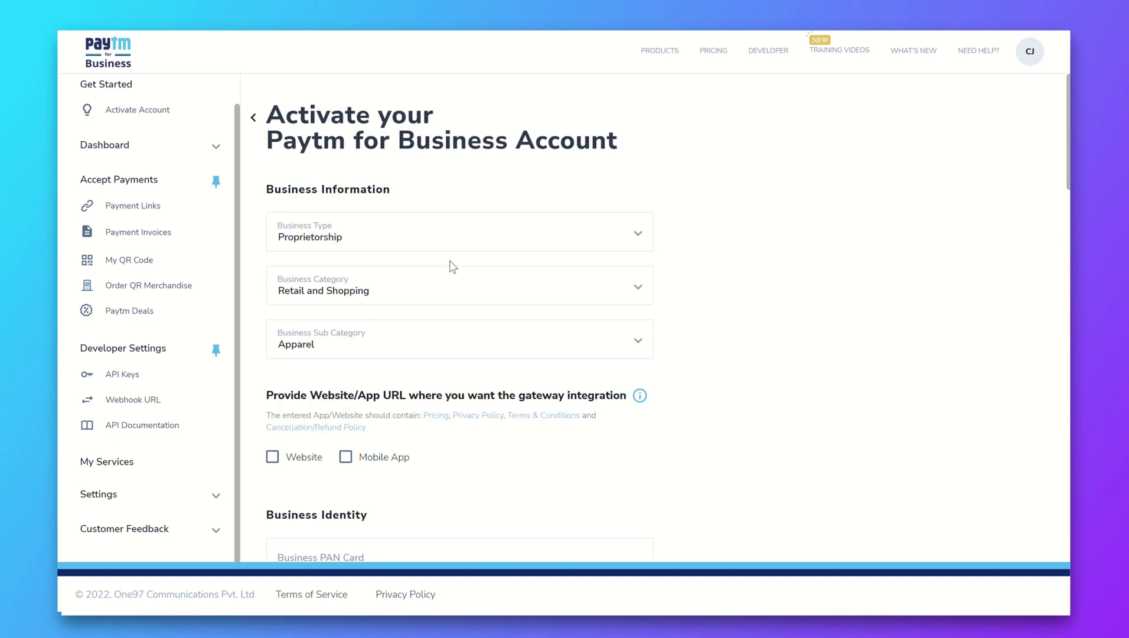
left_click(427, 290)
left_click(429, 292)
scroll(472, 325, "down", 3)
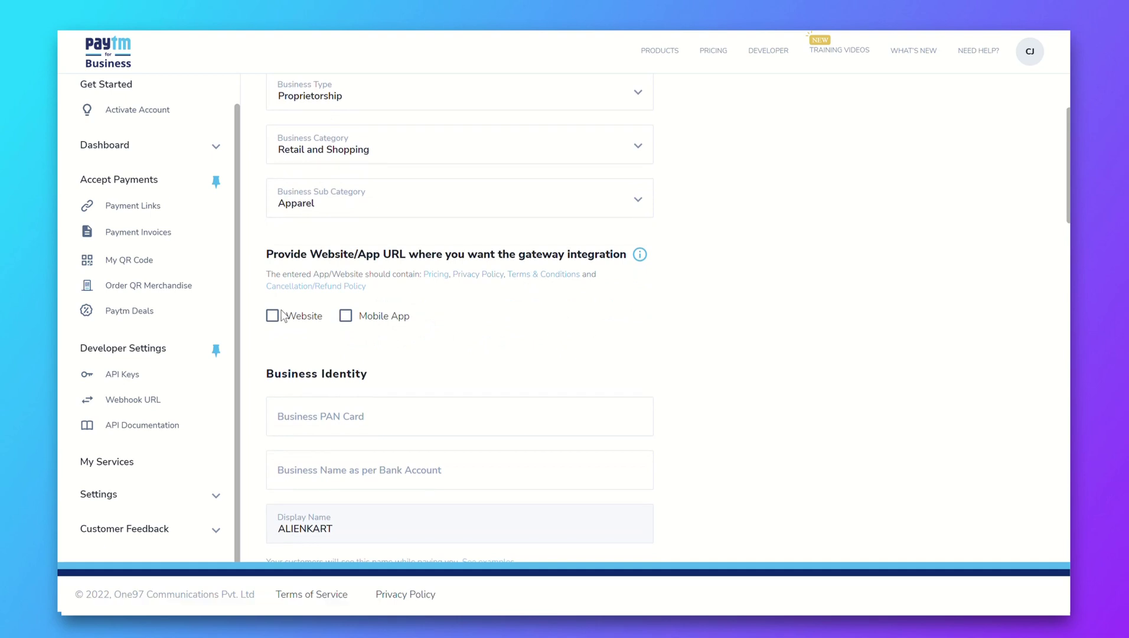
left_click(273, 316)
scroll(493, 325, "down", 1)
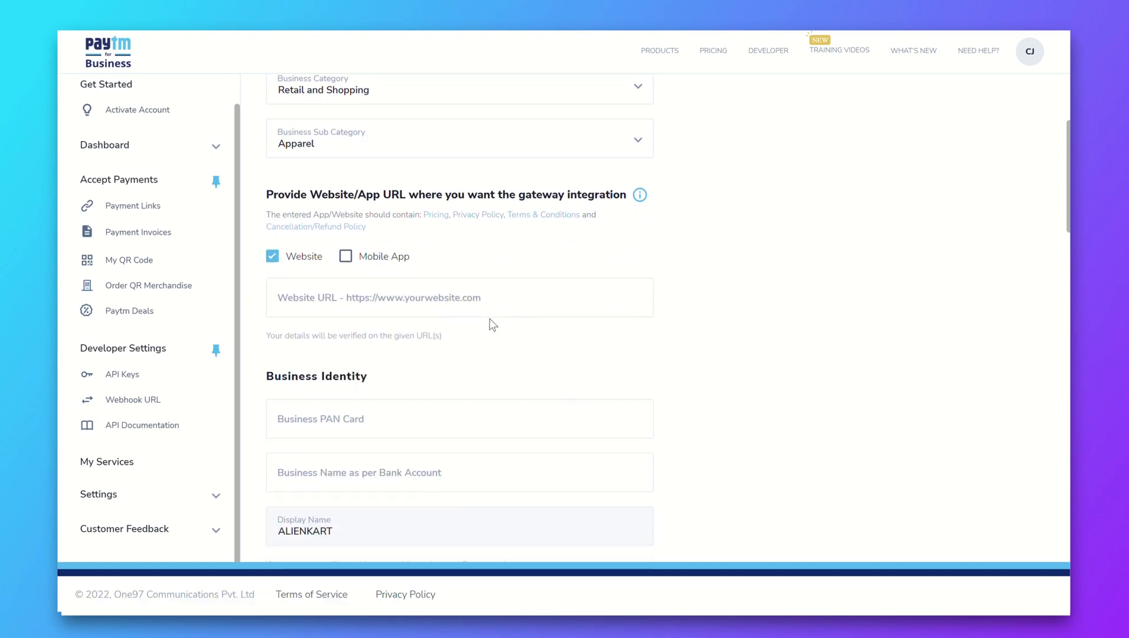
left_click(507, 282)
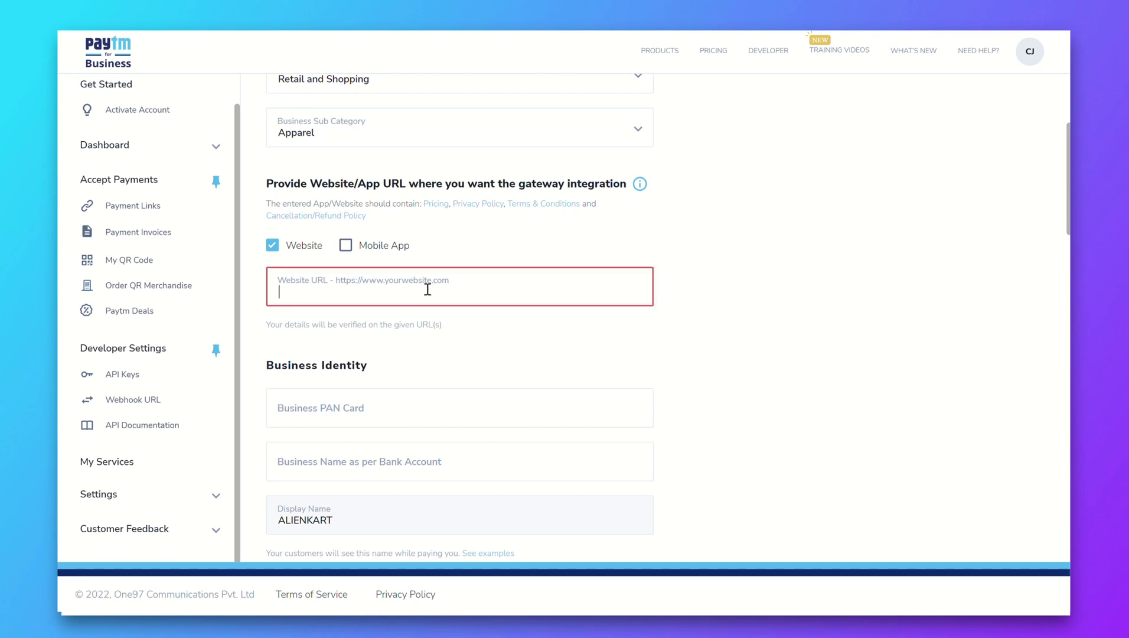
type("http://cdesksolutions.com/")
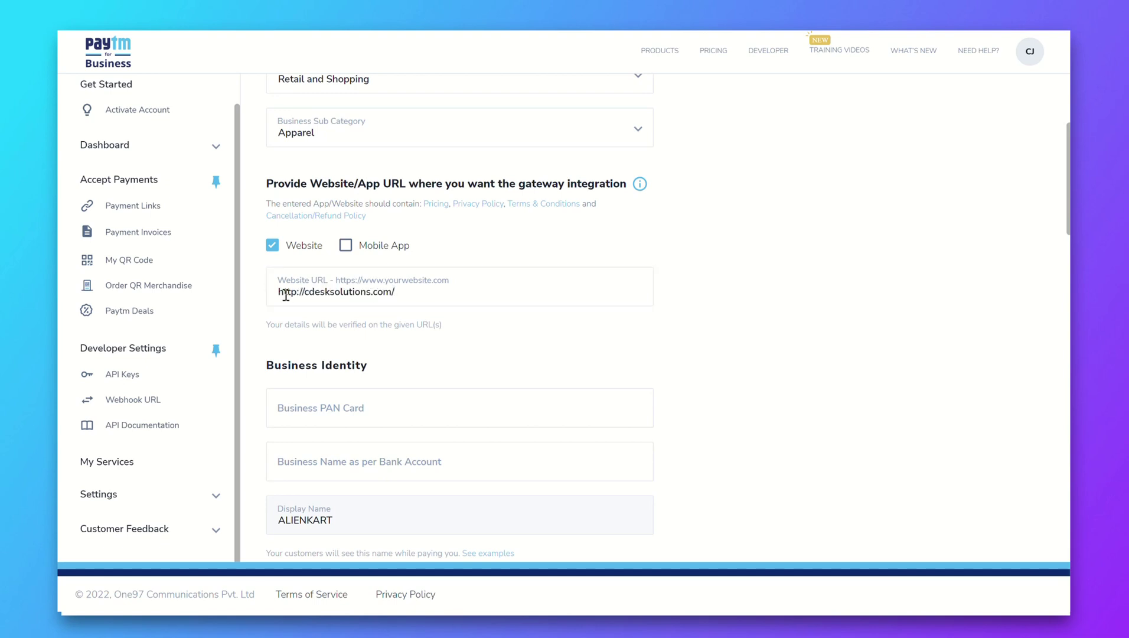
left_click(297, 292)
type("a")
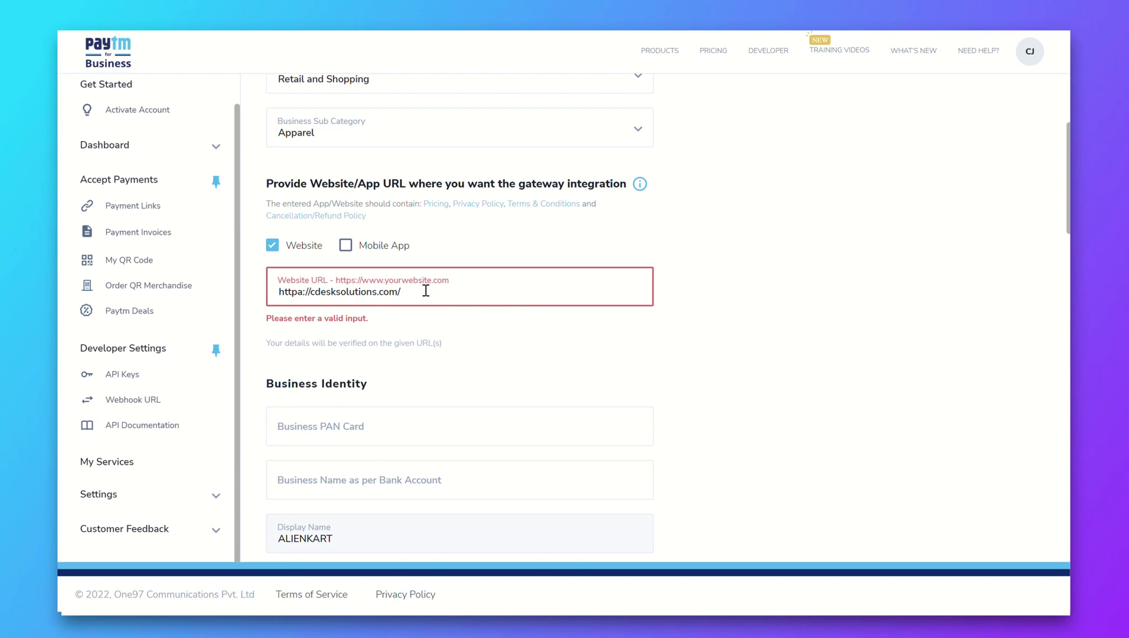
key("BackSpace")
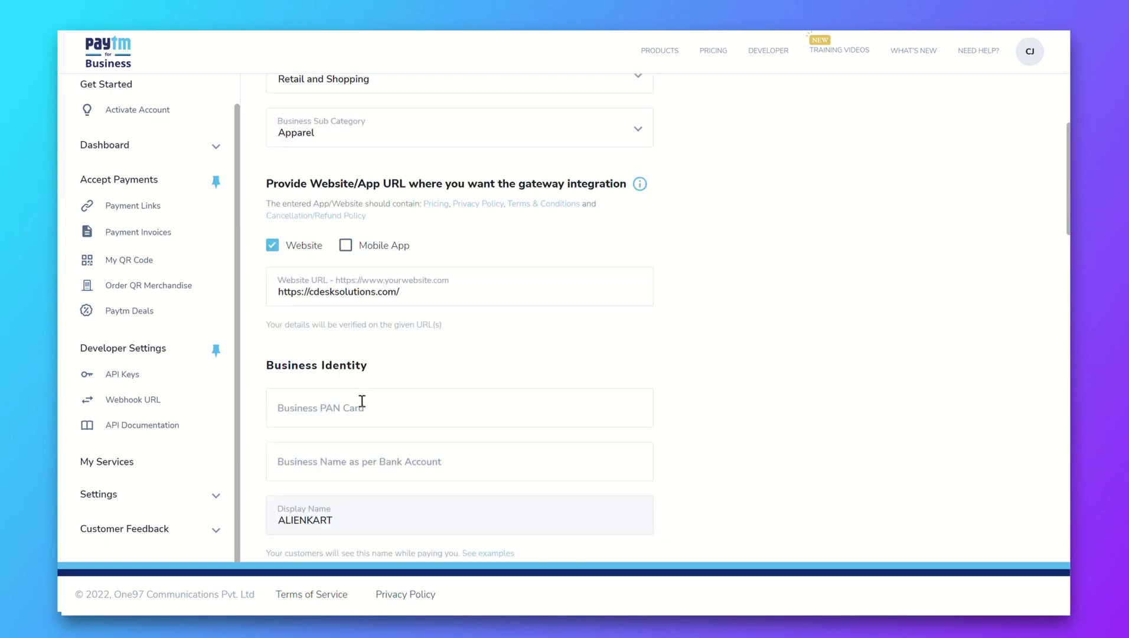
scroll(362, 401, "down", 3)
Enter the business PAN number in the Business PAN Card field
scroll(423, 284, "down", 1)
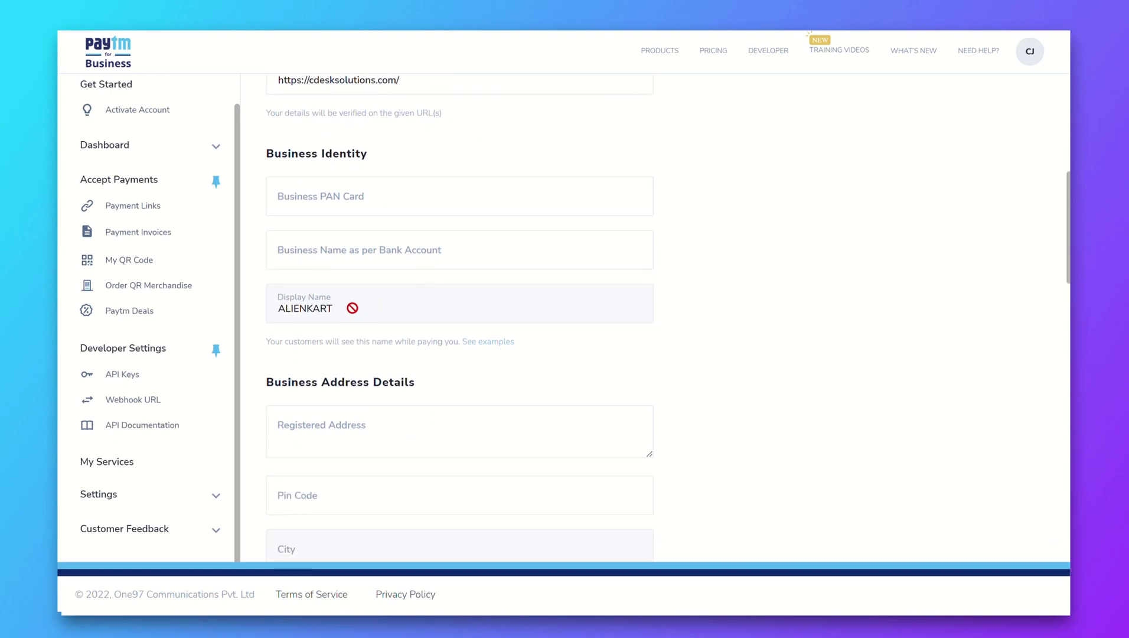
scroll(385, 289, "up", 2)
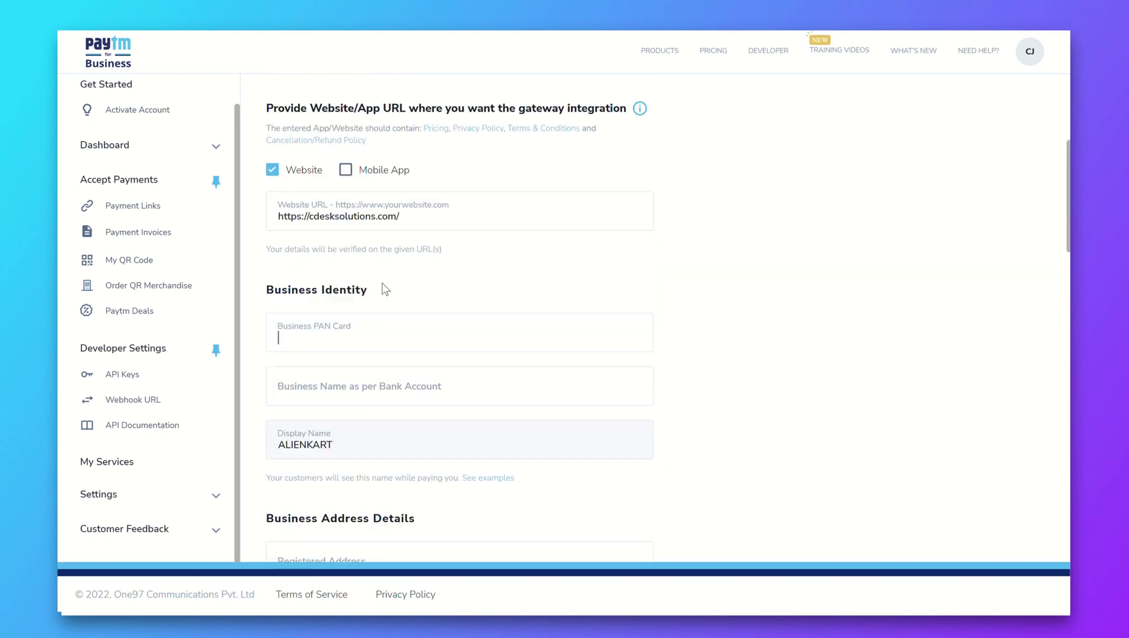
scroll(385, 289, "down", 1)
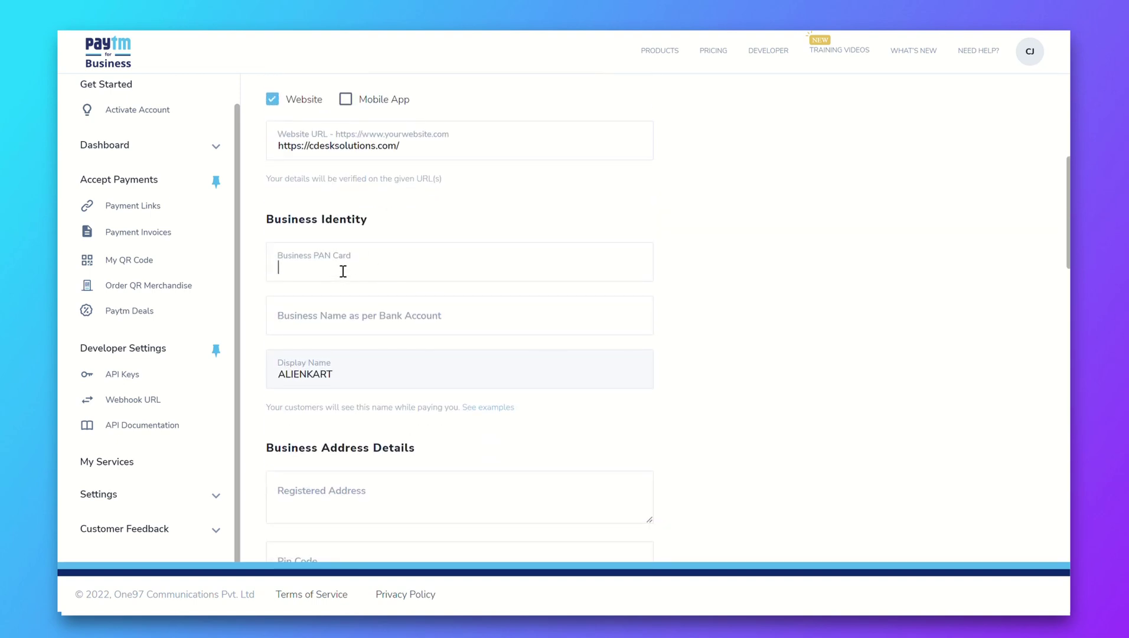
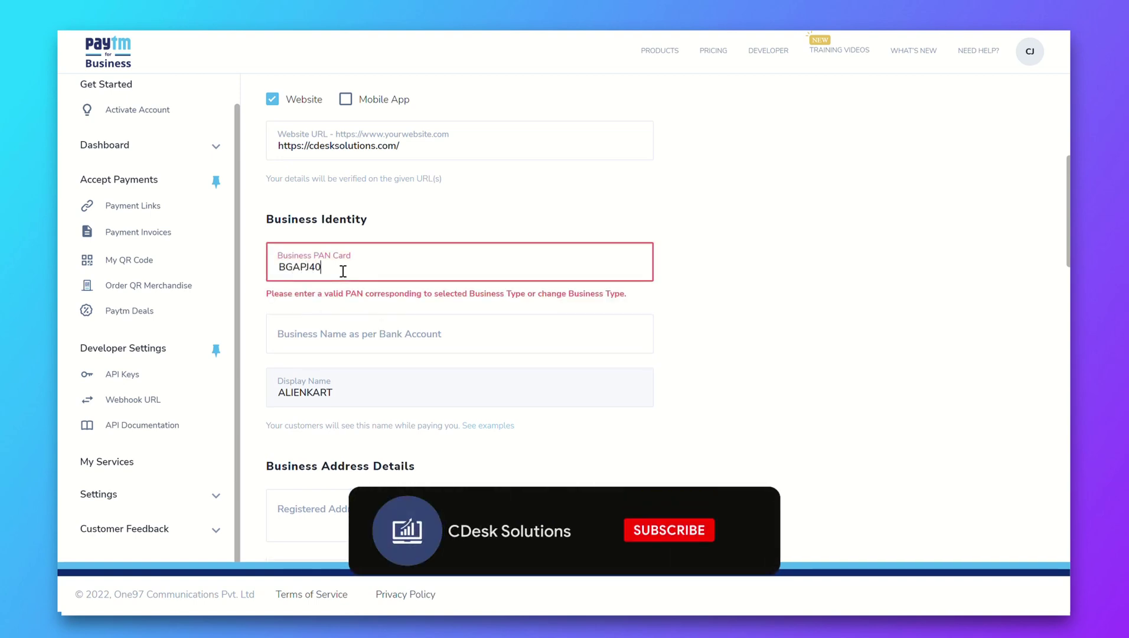
Enter CDesk Solutions as the business name and begin the registered address
left_click(320, 306)
type("q")
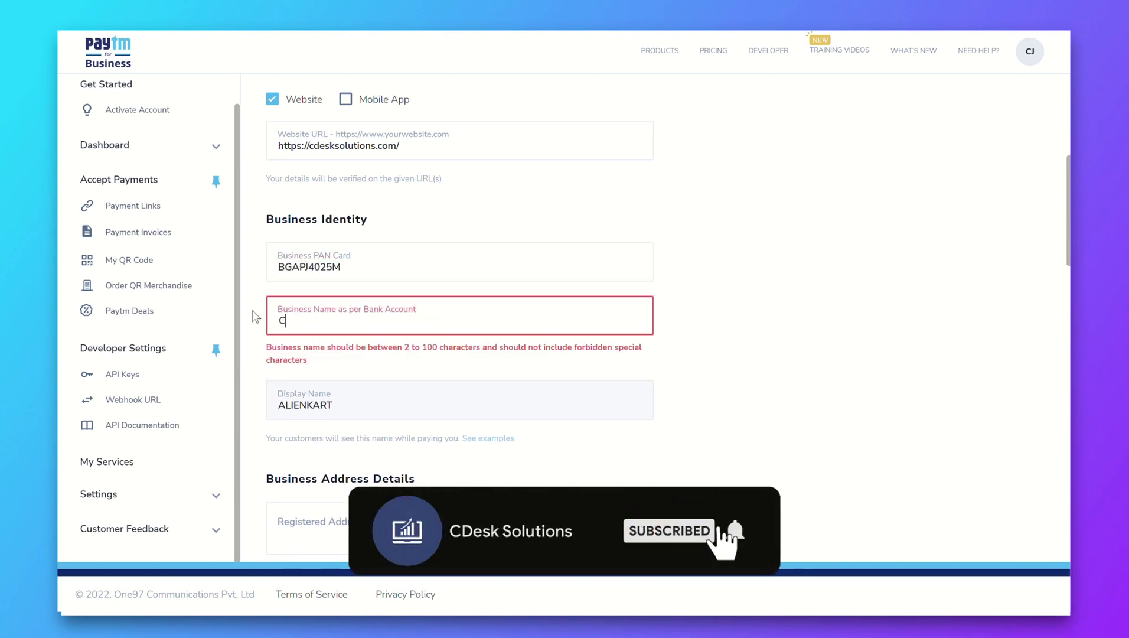
key("BackSpace")
type("CDesk Solutions")
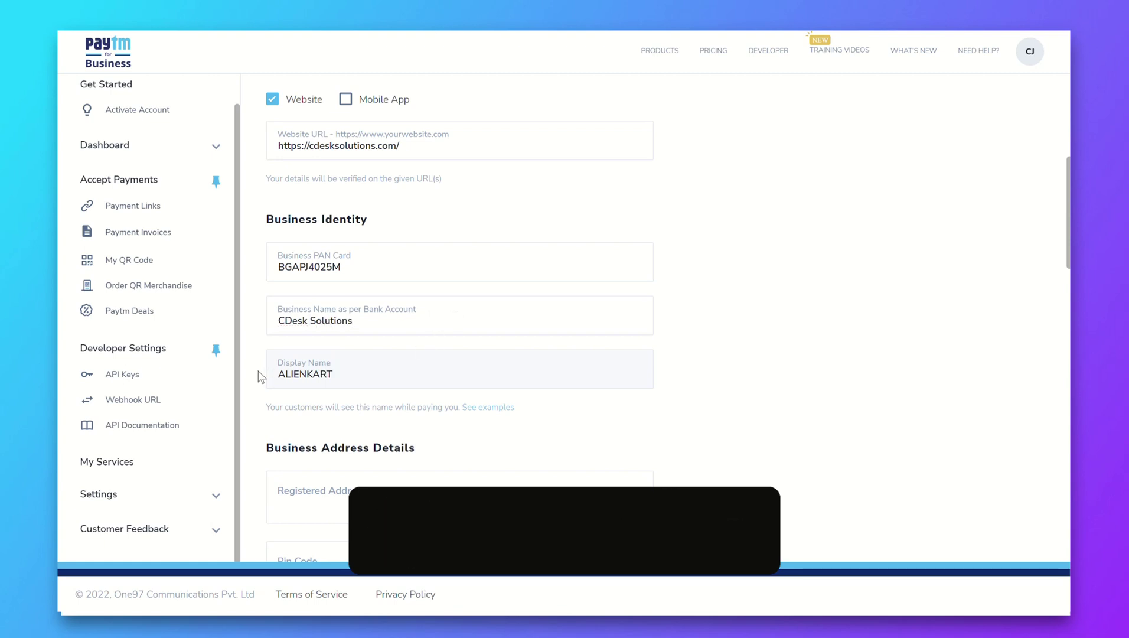
scroll(260, 376, "down", 4)
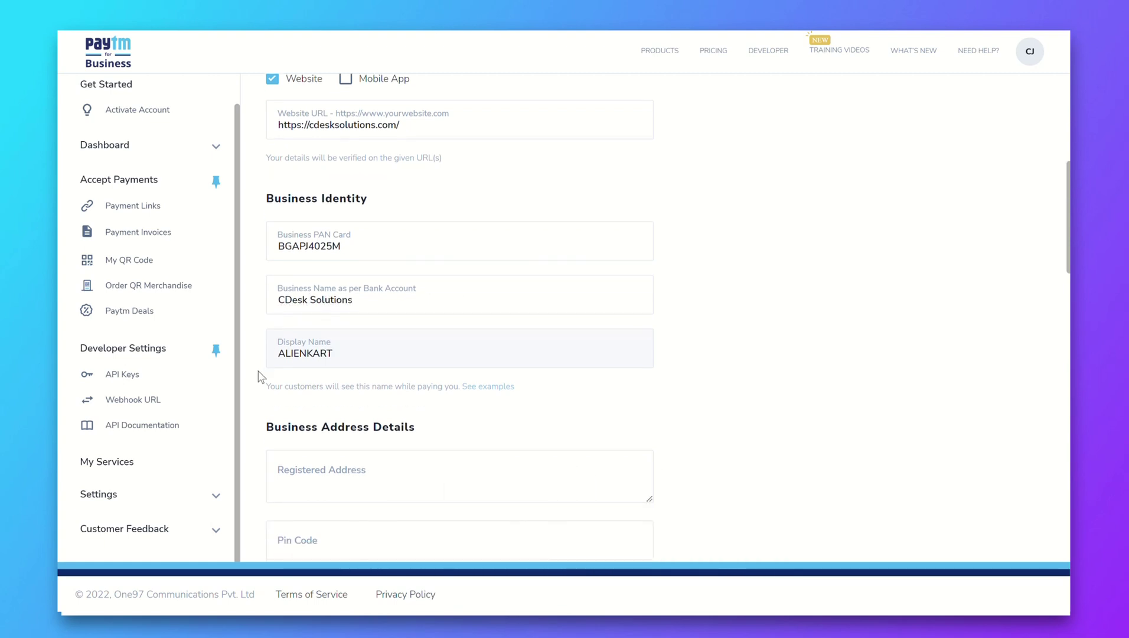
scroll(260, 376, "down", 1)
left_click(424, 142)
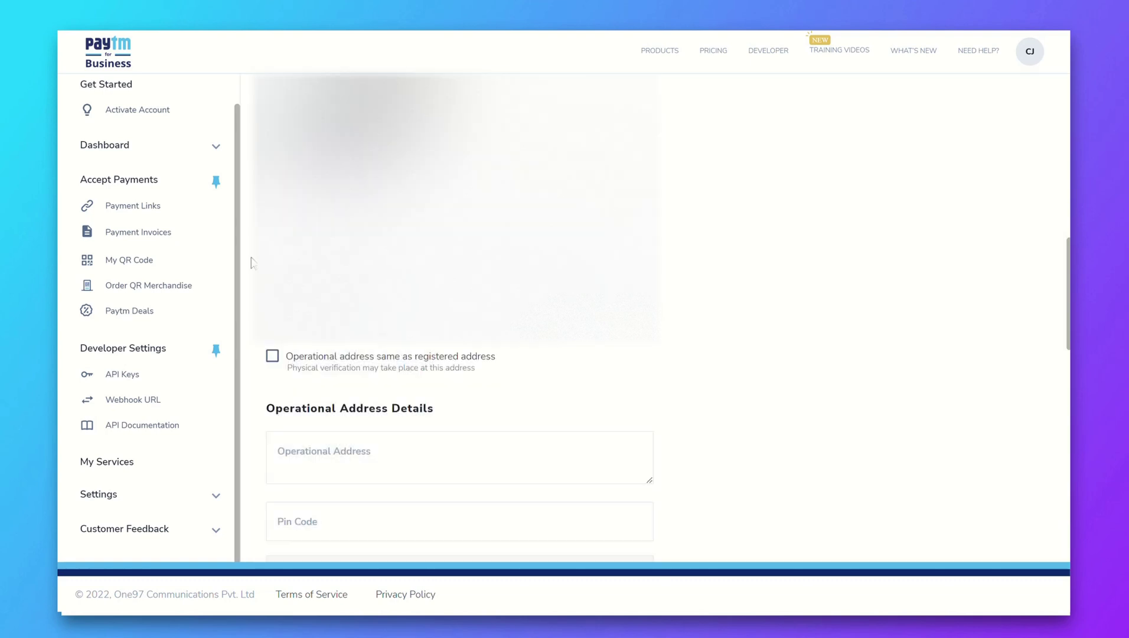
Mark operational address same as registered and enter the primary contact's name
left_click(272, 356)
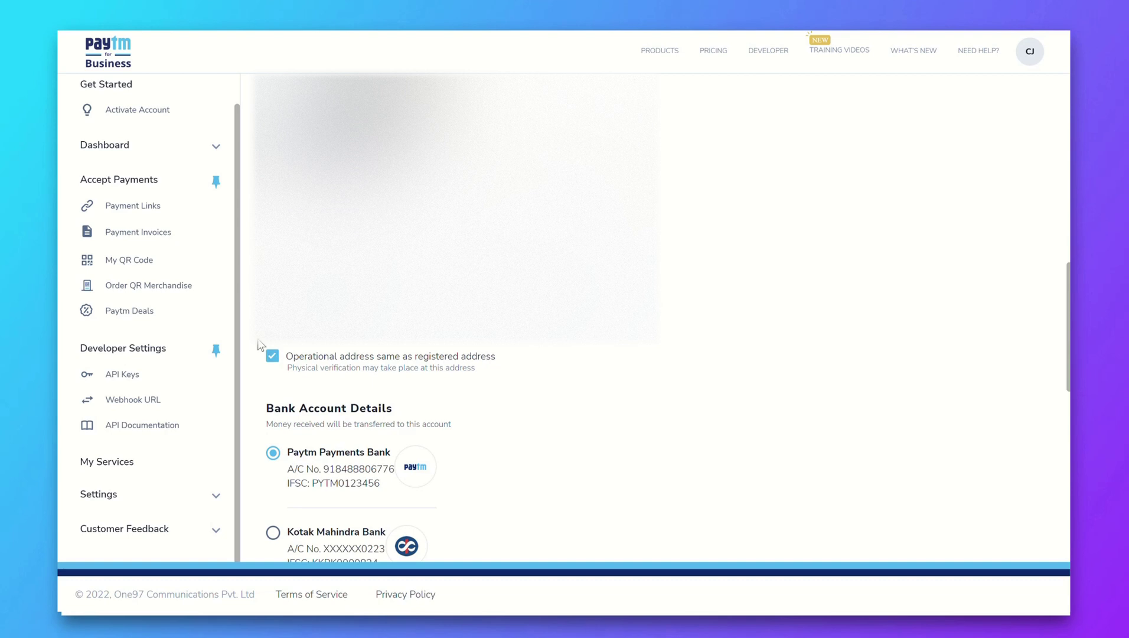
scroll(275, 346, "down", 4)
scroll(507, 248, "down", 1)
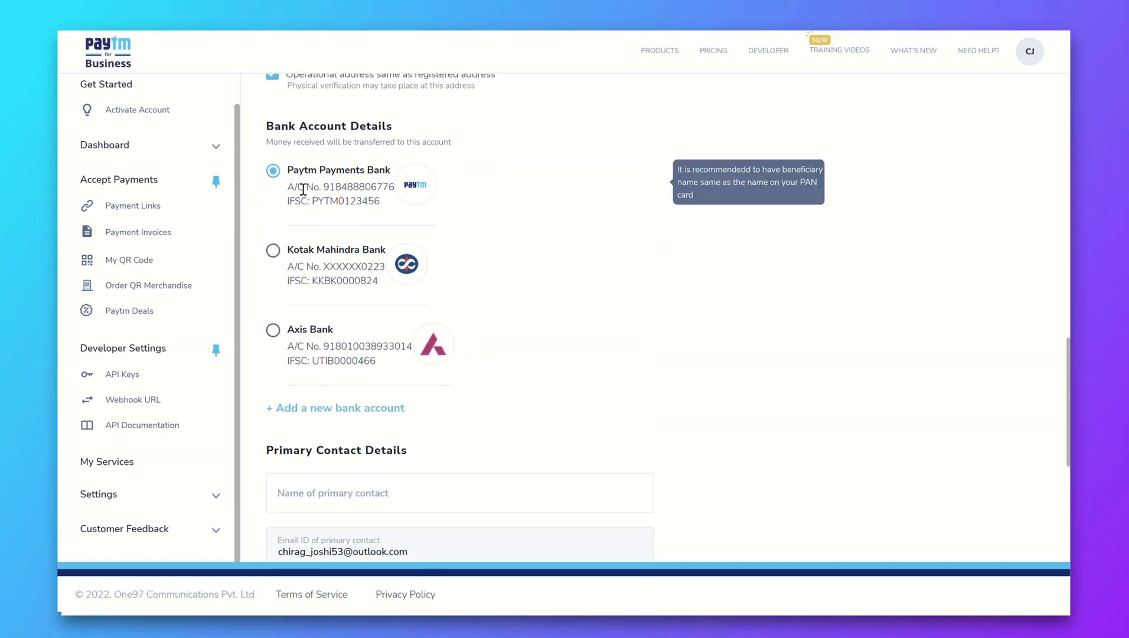
scroll(475, 210, "down", 5)
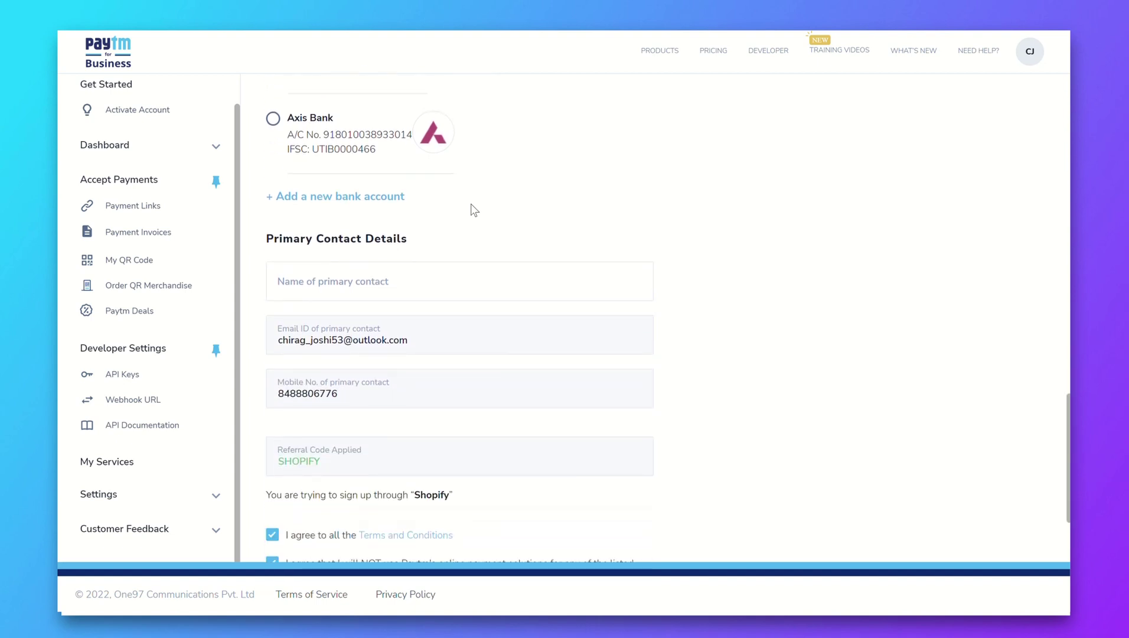
left_click(363, 219)
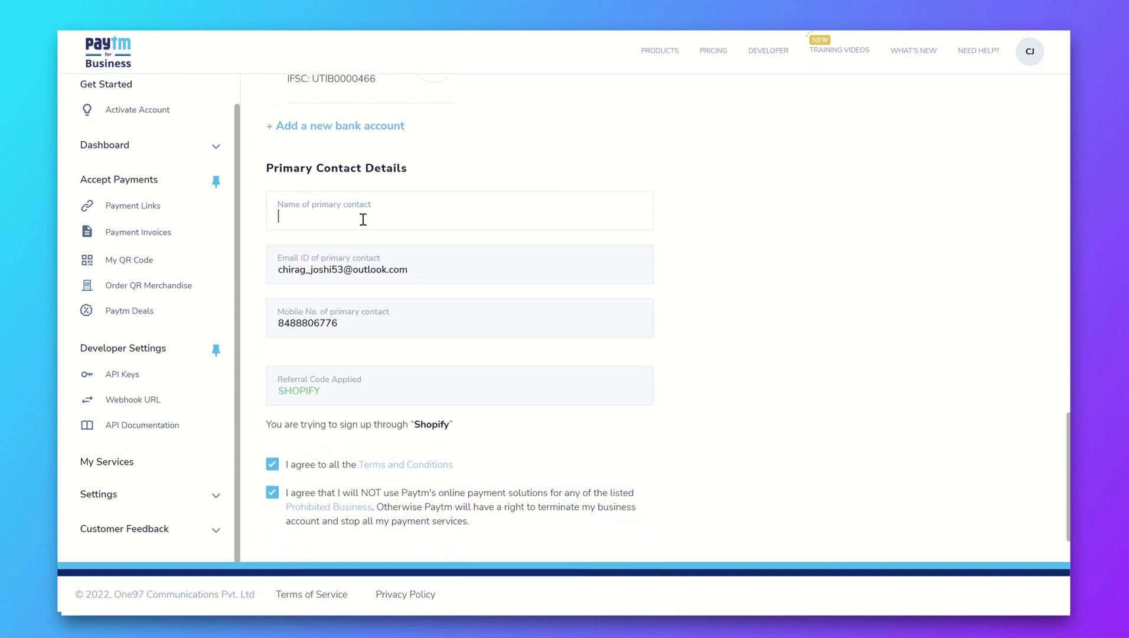
scroll(251, 220, "down", 2)
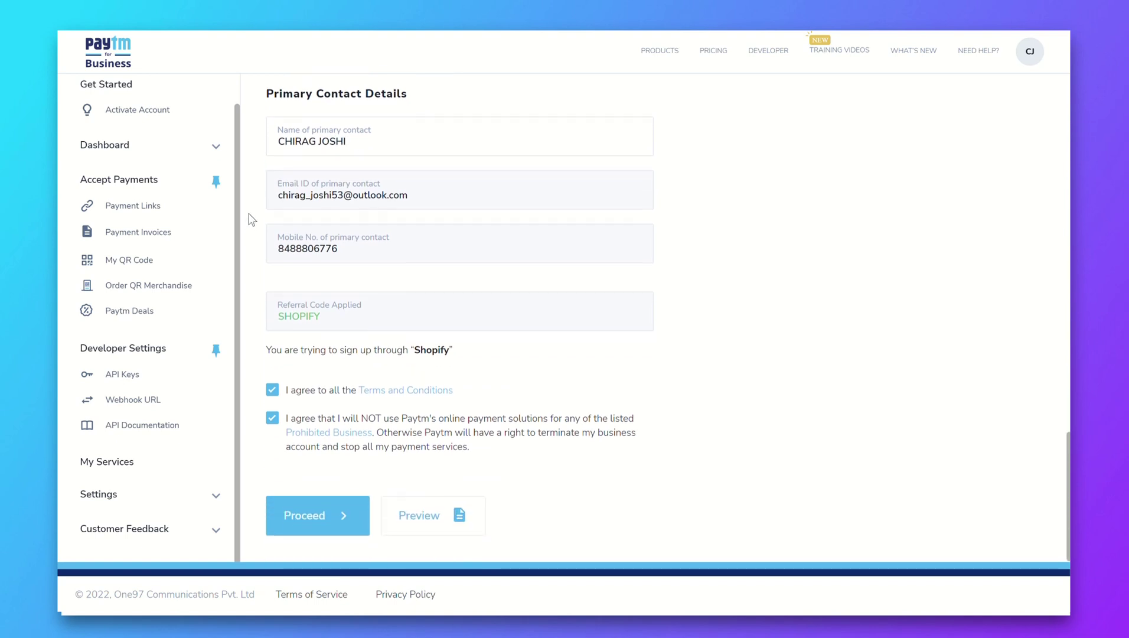
Submit the business details and head back to Shopify to activate the plugin
left_click(344, 519)
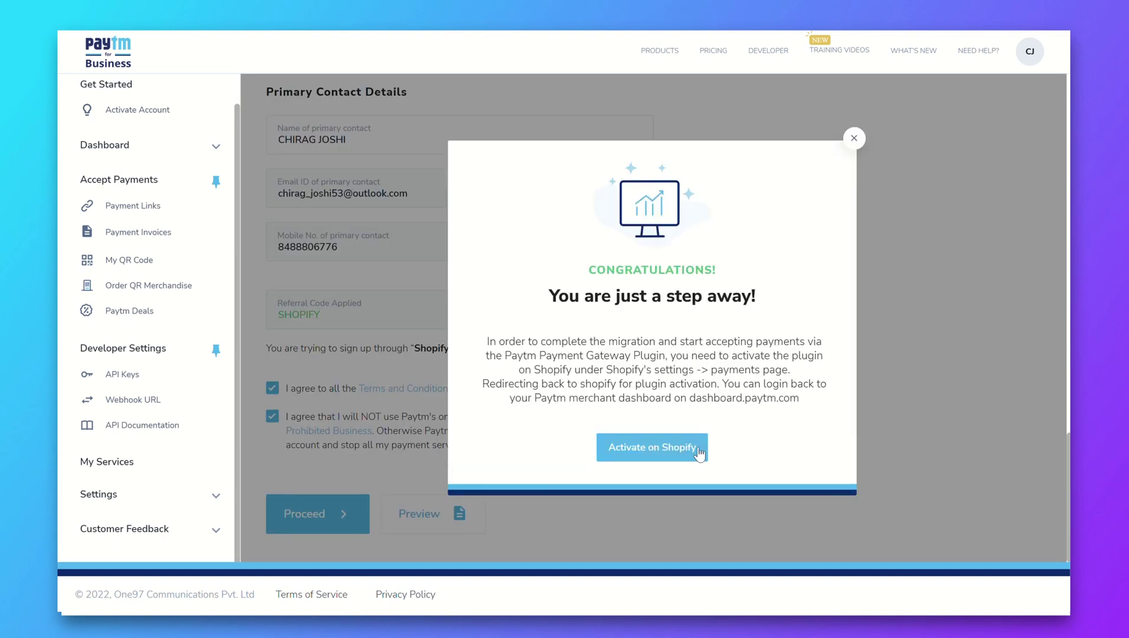
left_click(662, 453)
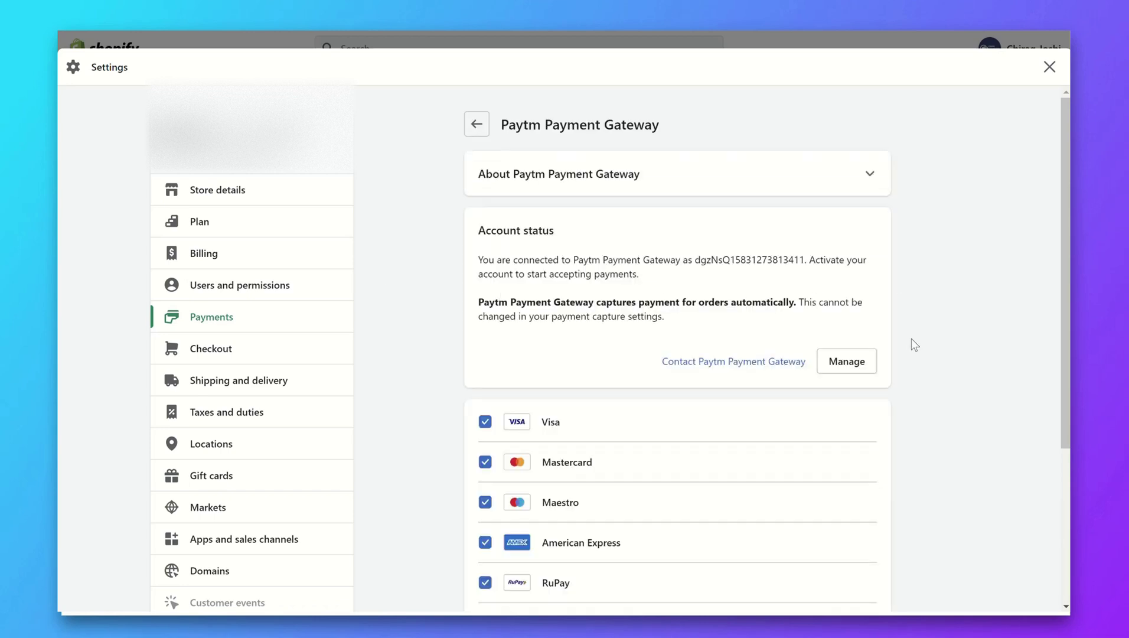
Activate Paytm Payment Gateway on its Shopify settings page and confirm the account status
scroll(911, 345, "down", 4)
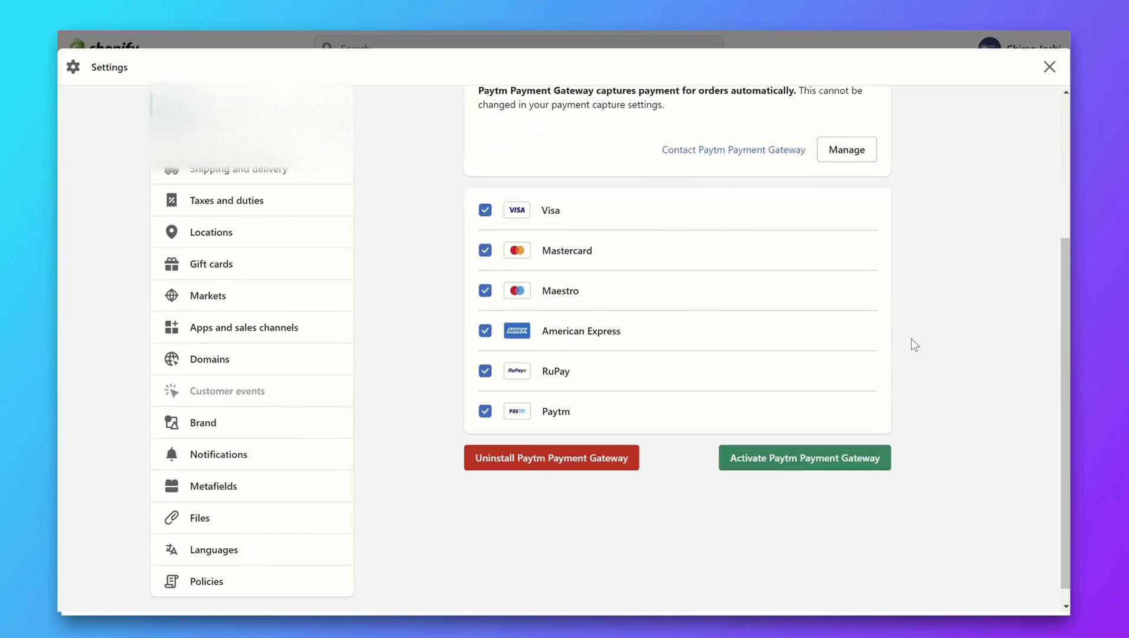
left_click(787, 460)
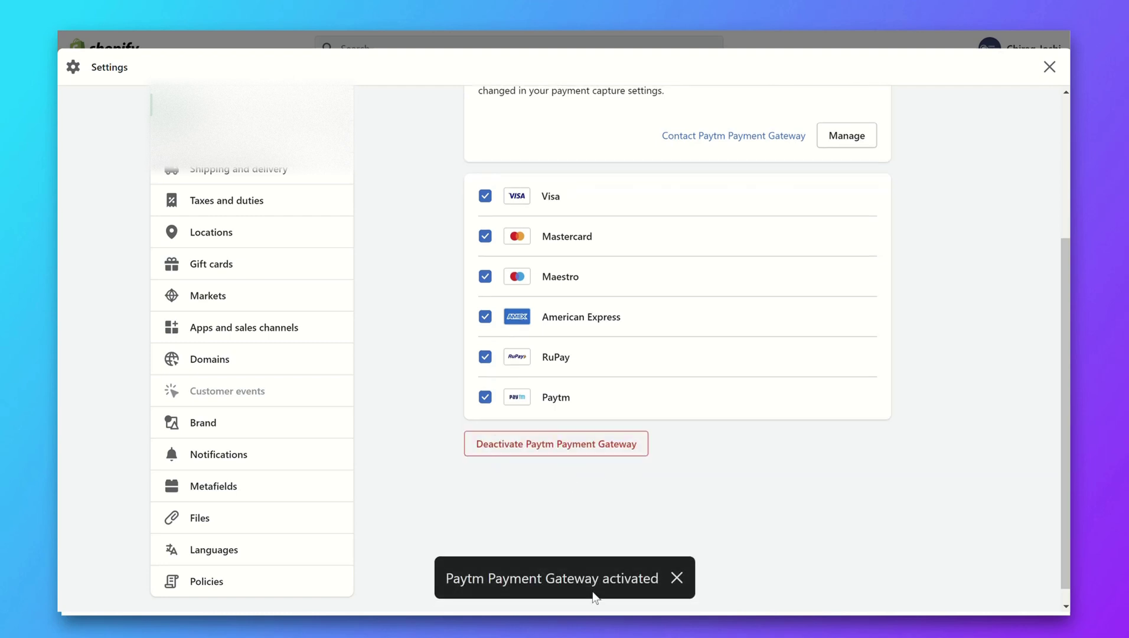
scroll(408, 415, "up", 3)
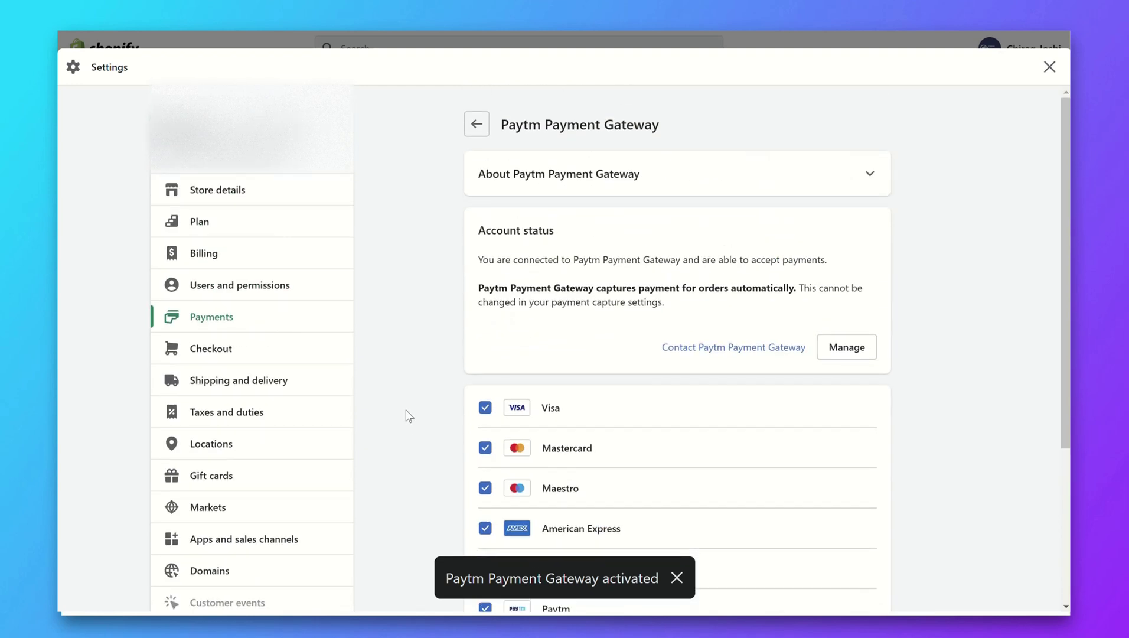